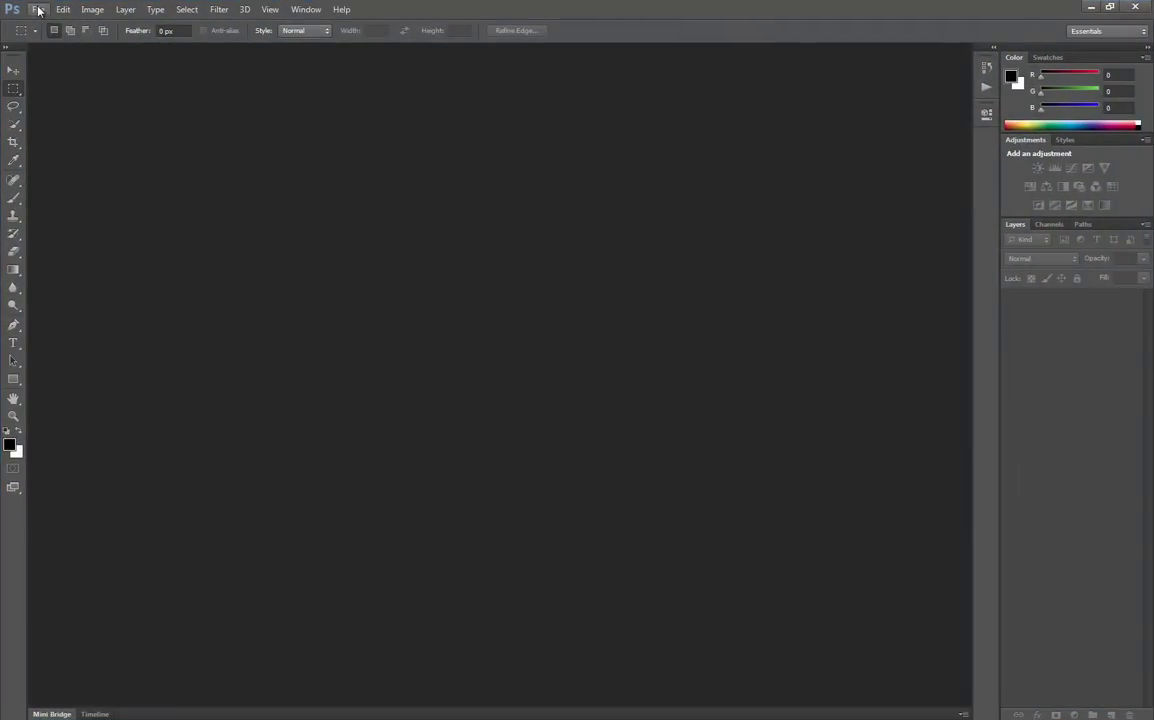
Step: Launch File > Scripts > Image Processor and choose the Desktop's RAW test files folder as source
left_click(38, 10)
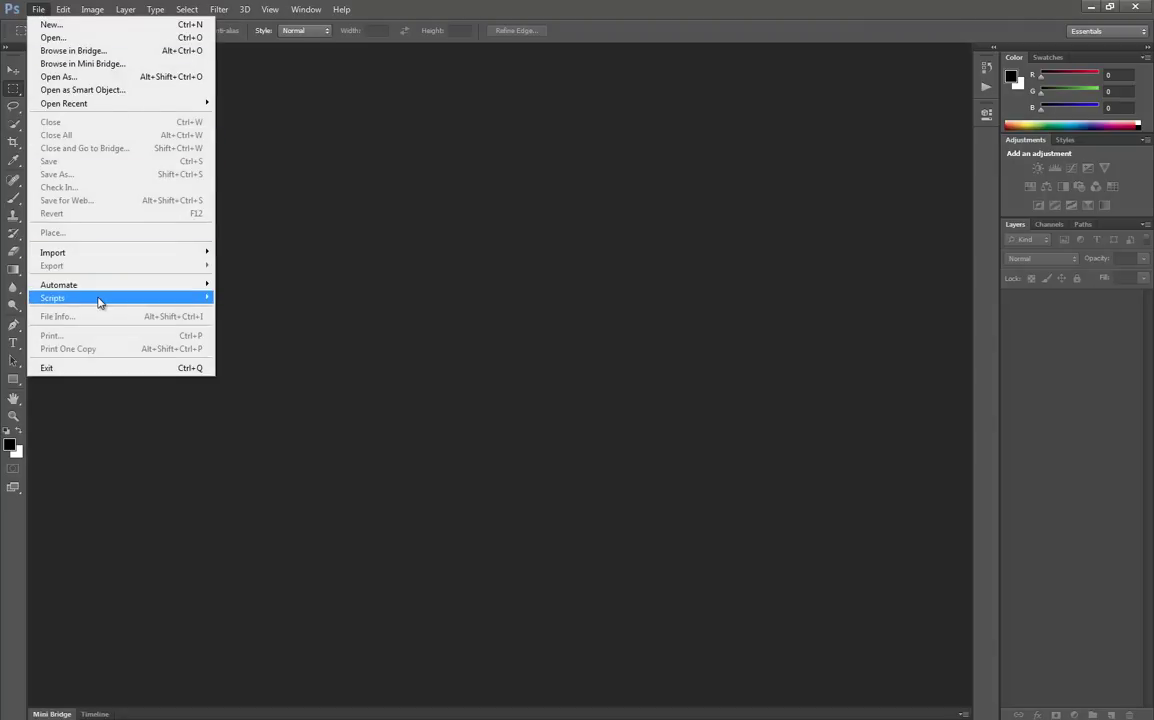
mouse_move(99, 299)
left_click(273, 302)
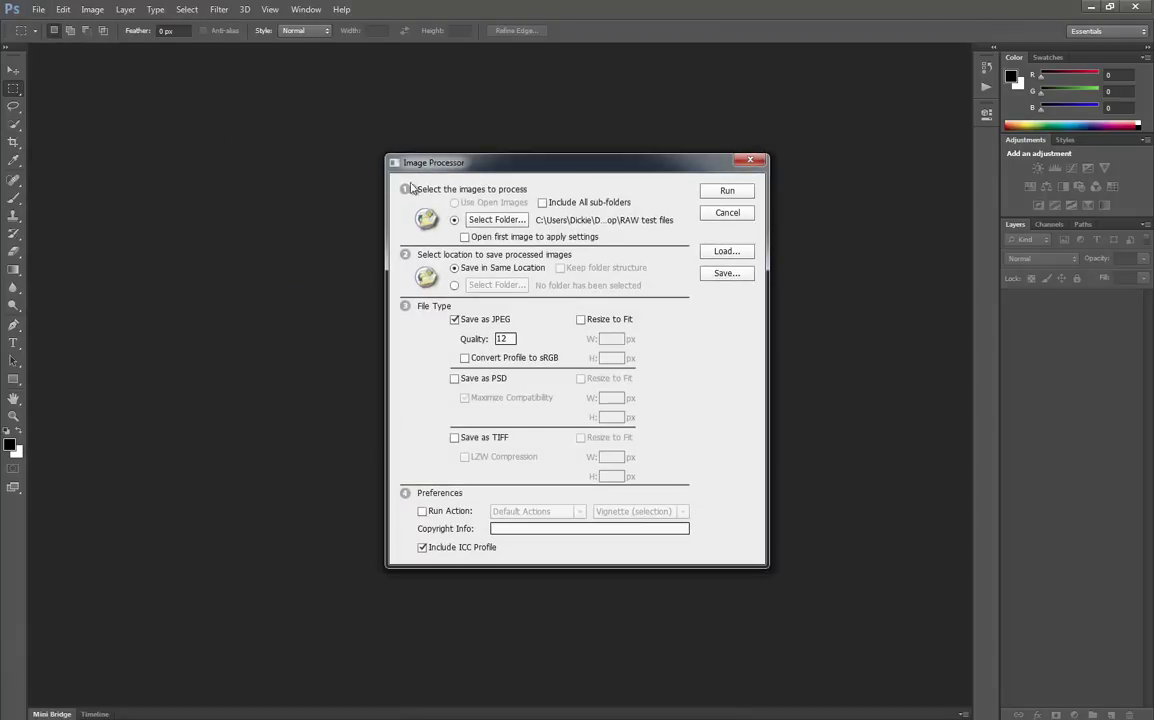
left_click(486, 221)
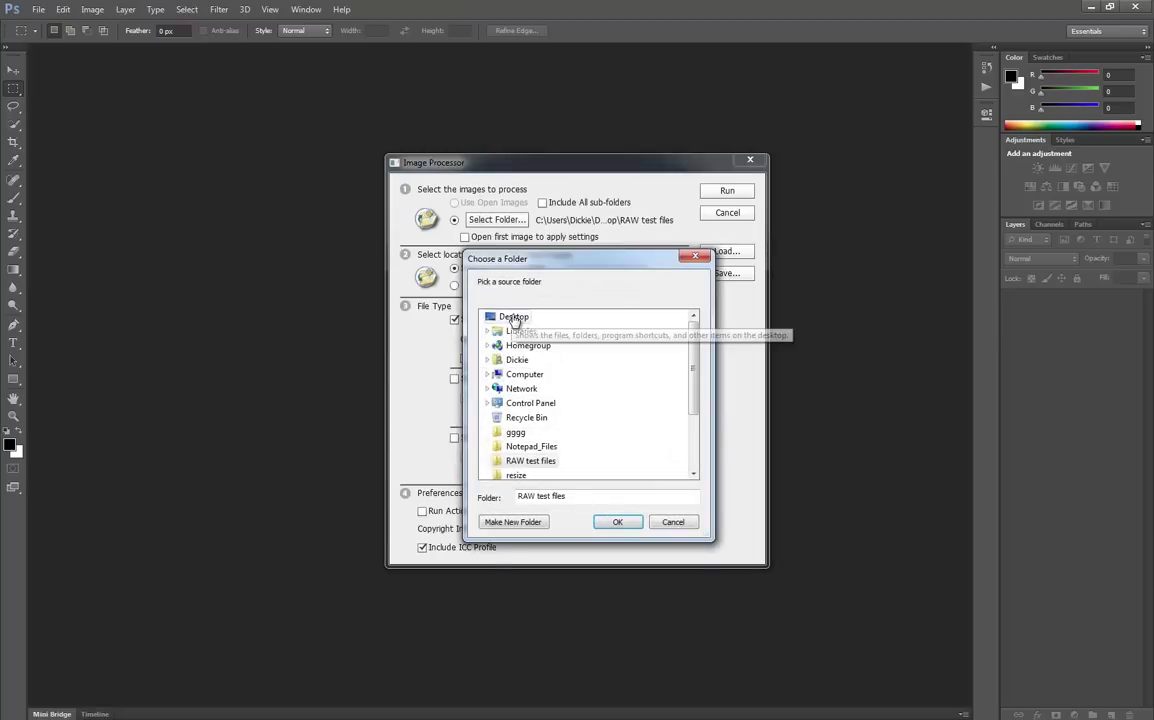
left_click(513, 318)
left_click(512, 461)
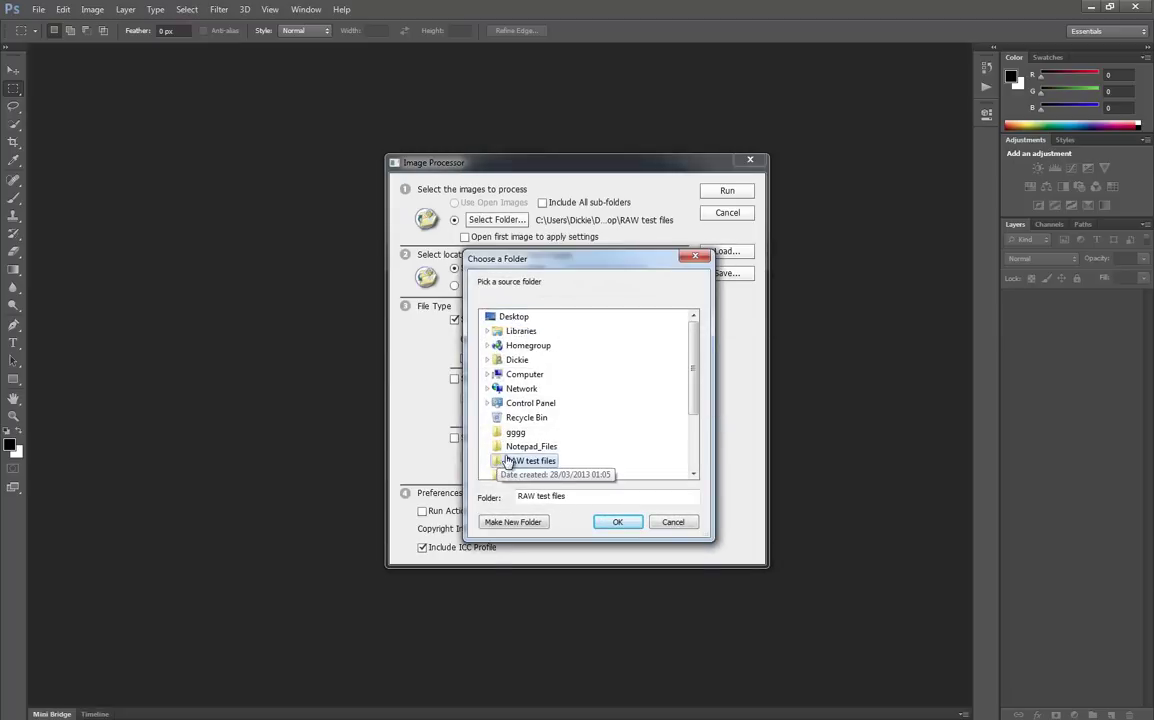
left_click(616, 522)
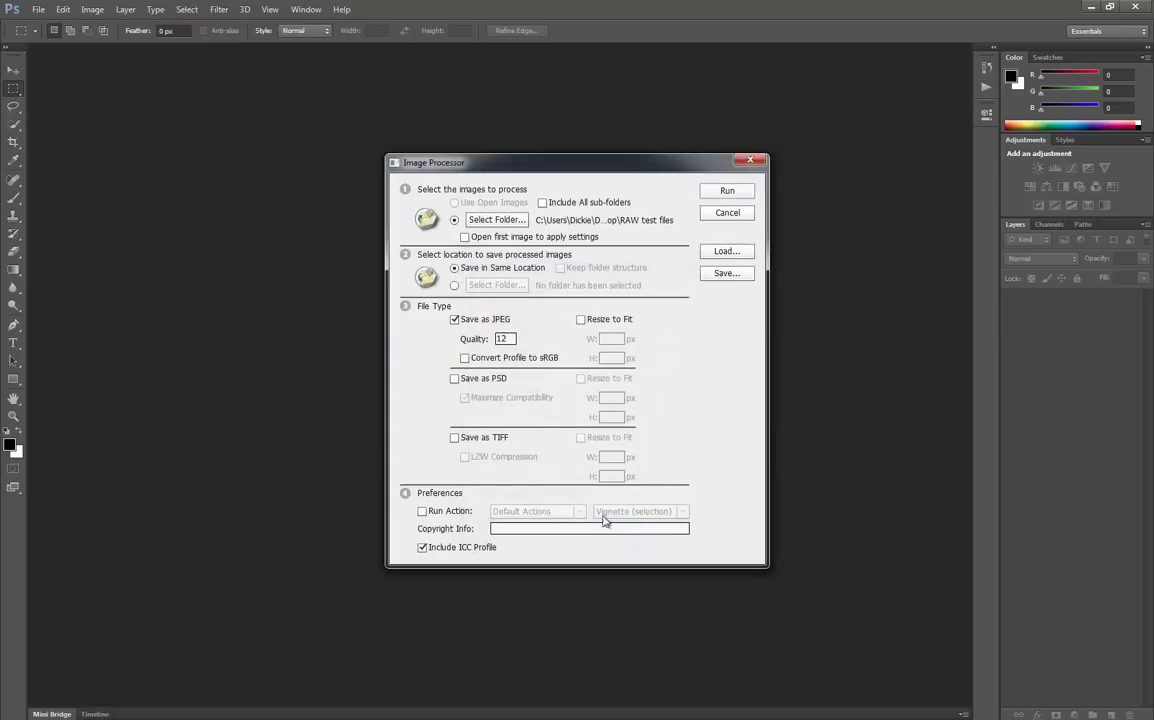
left_click(455, 286)
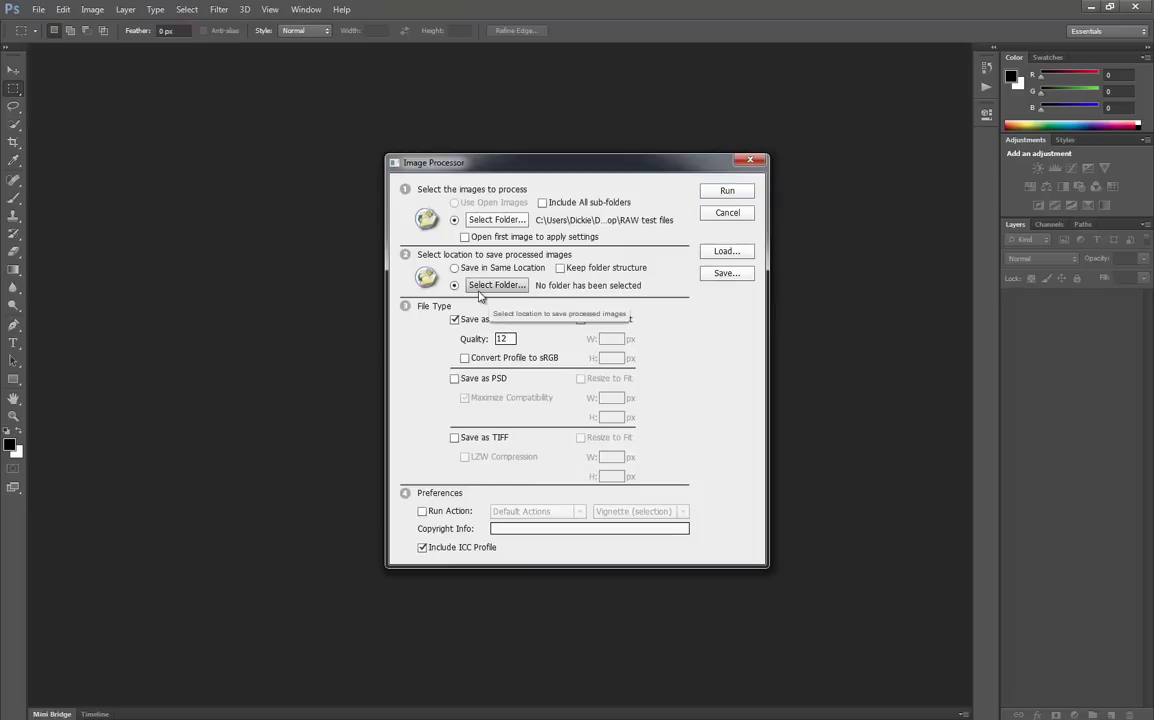
left_click(494, 286)
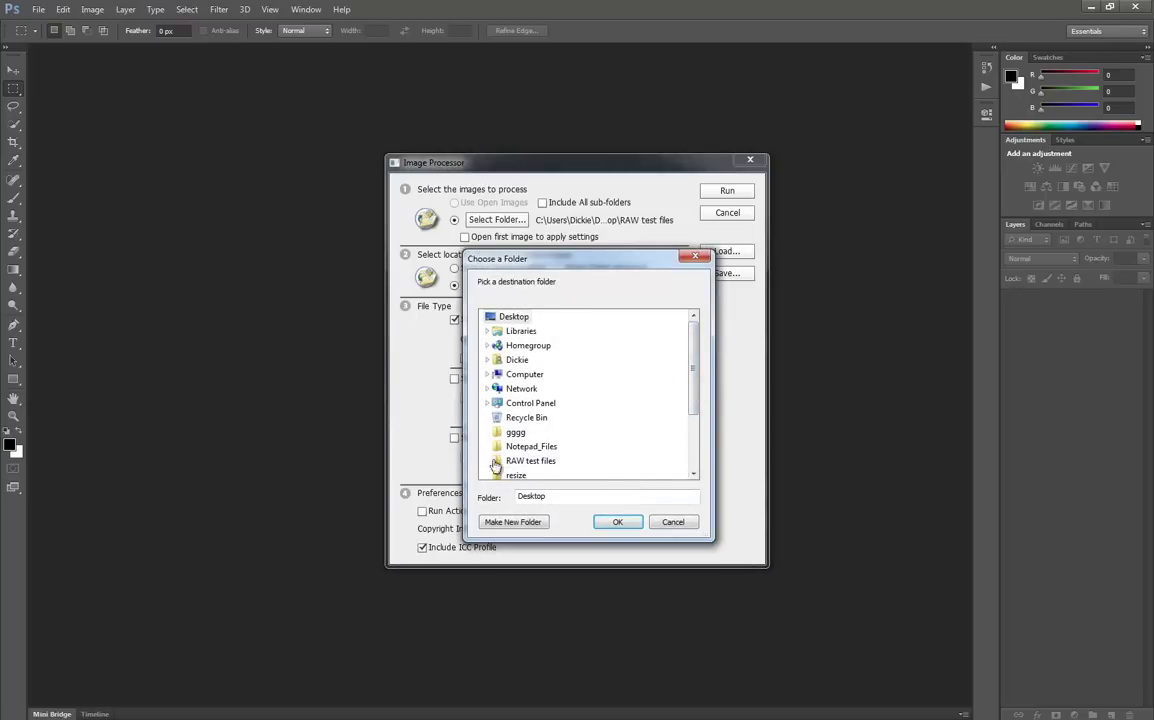
left_click(673, 522)
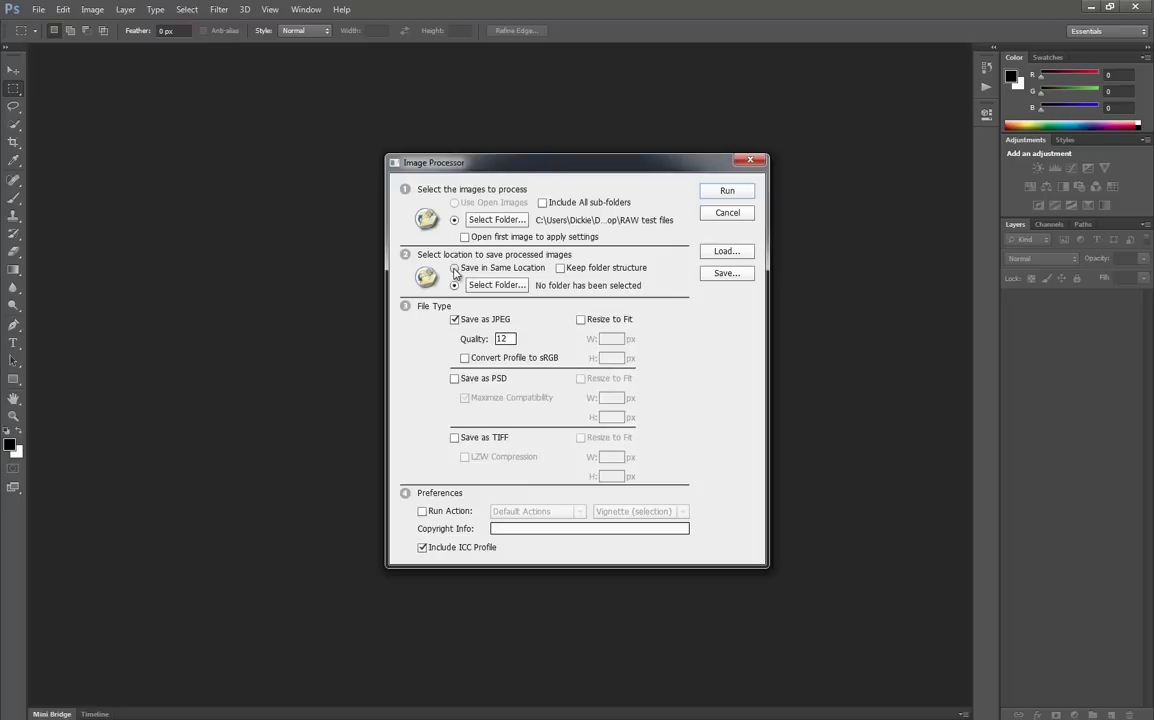
left_click(476, 275)
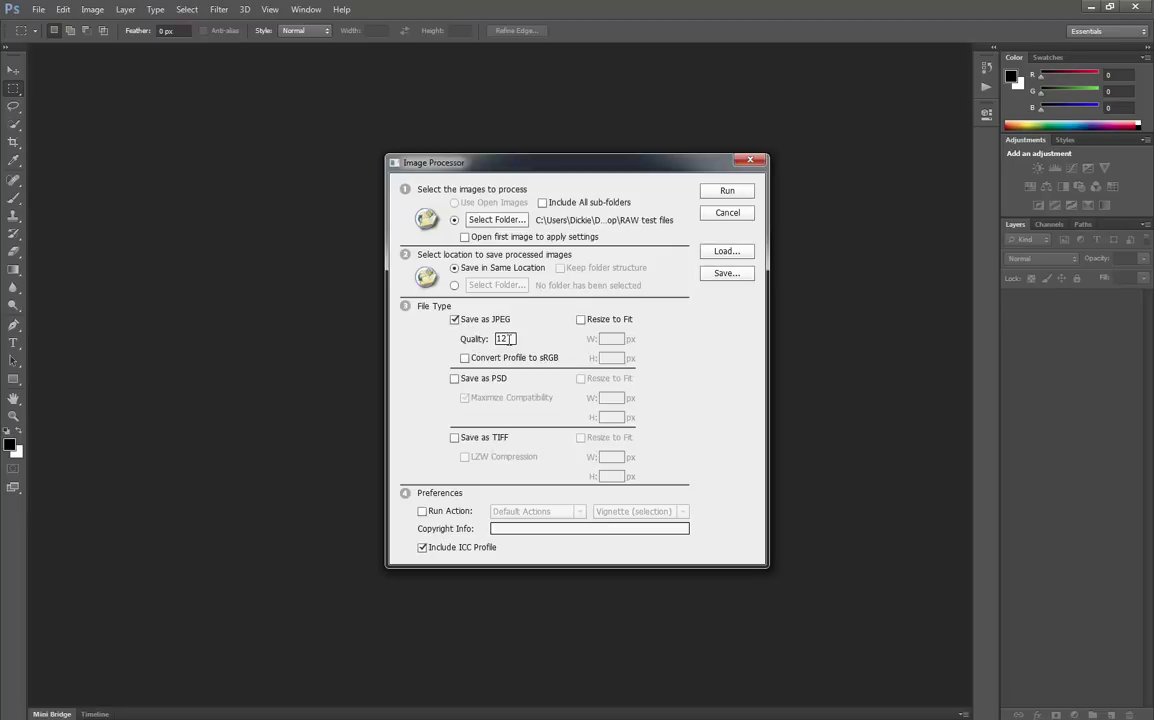
left_click_drag(514, 340, 489, 341)
key("Right")
double_click(505, 338)
left_click(422, 512)
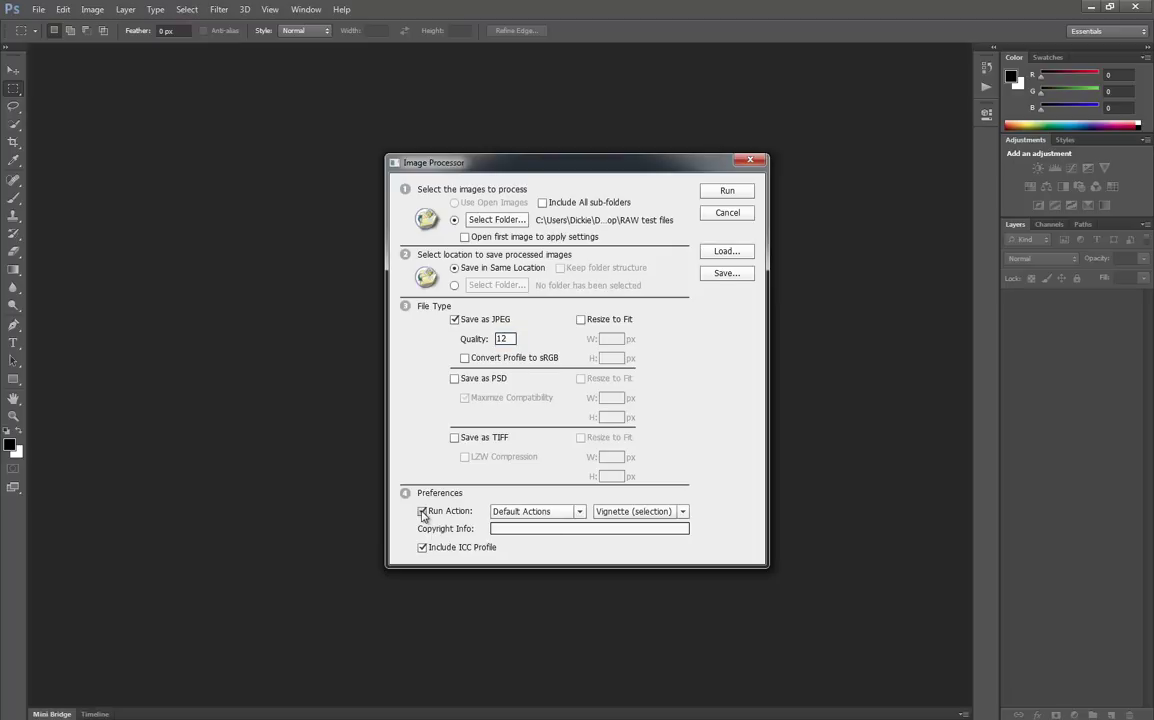
left_click(422, 512)
left_click(422, 512)
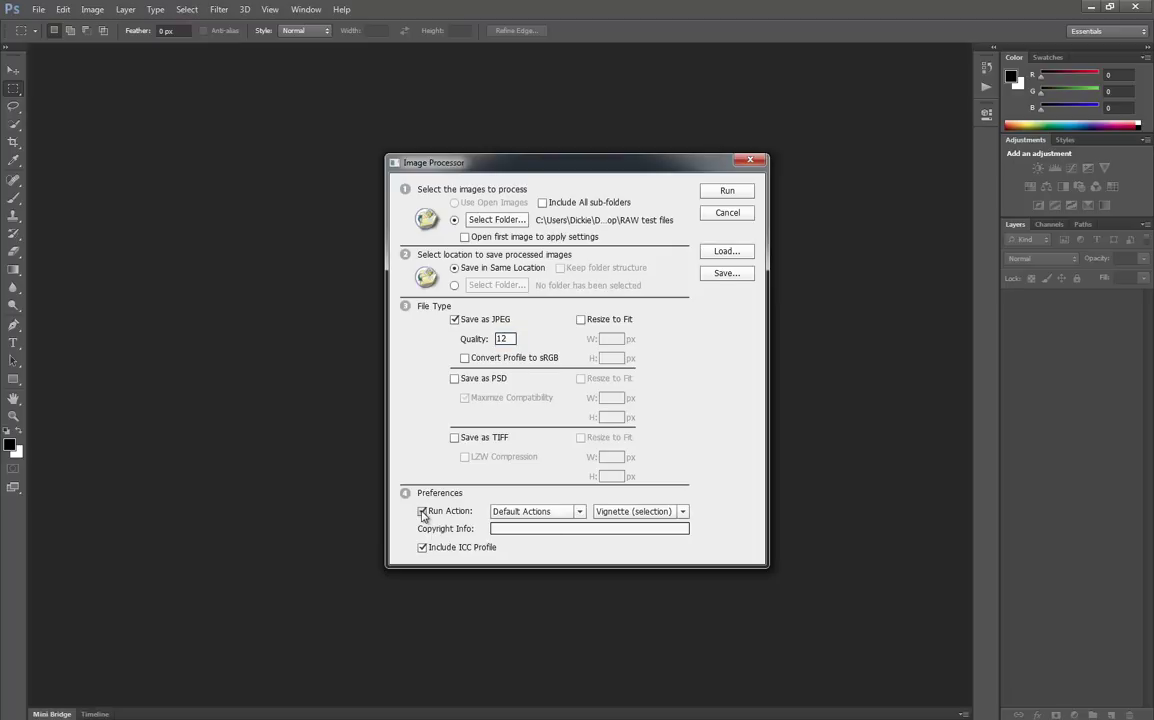
left_click(682, 512)
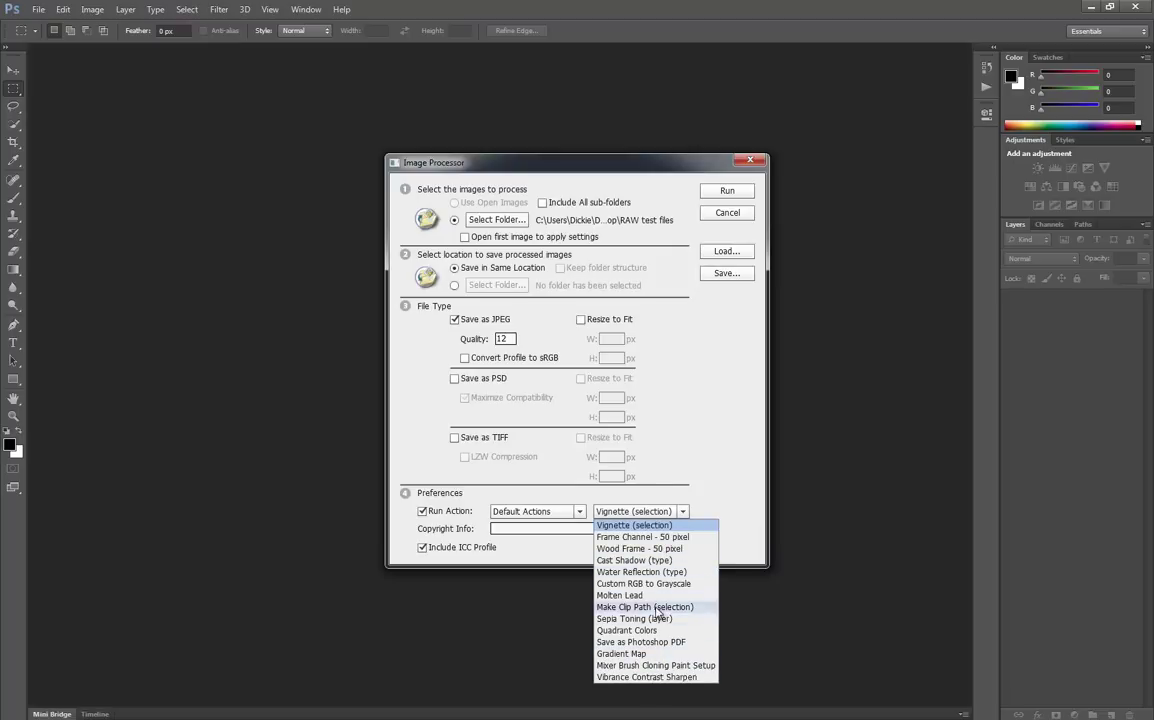
left_click(650, 525)
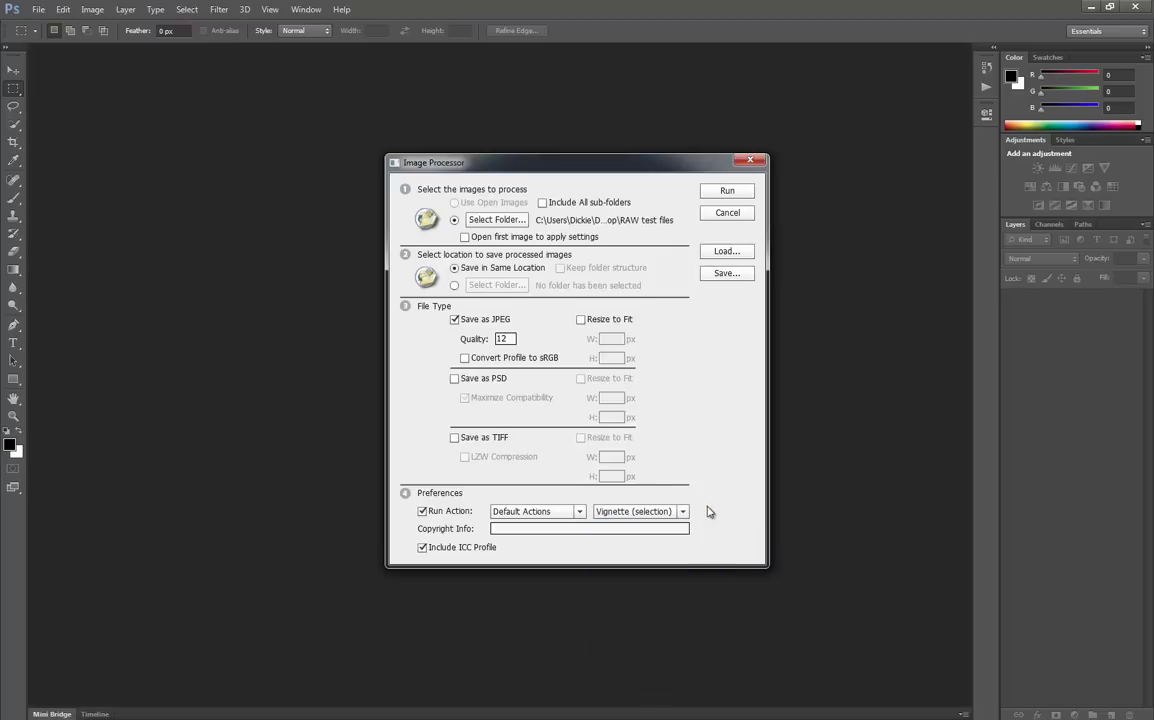
left_click(422, 511)
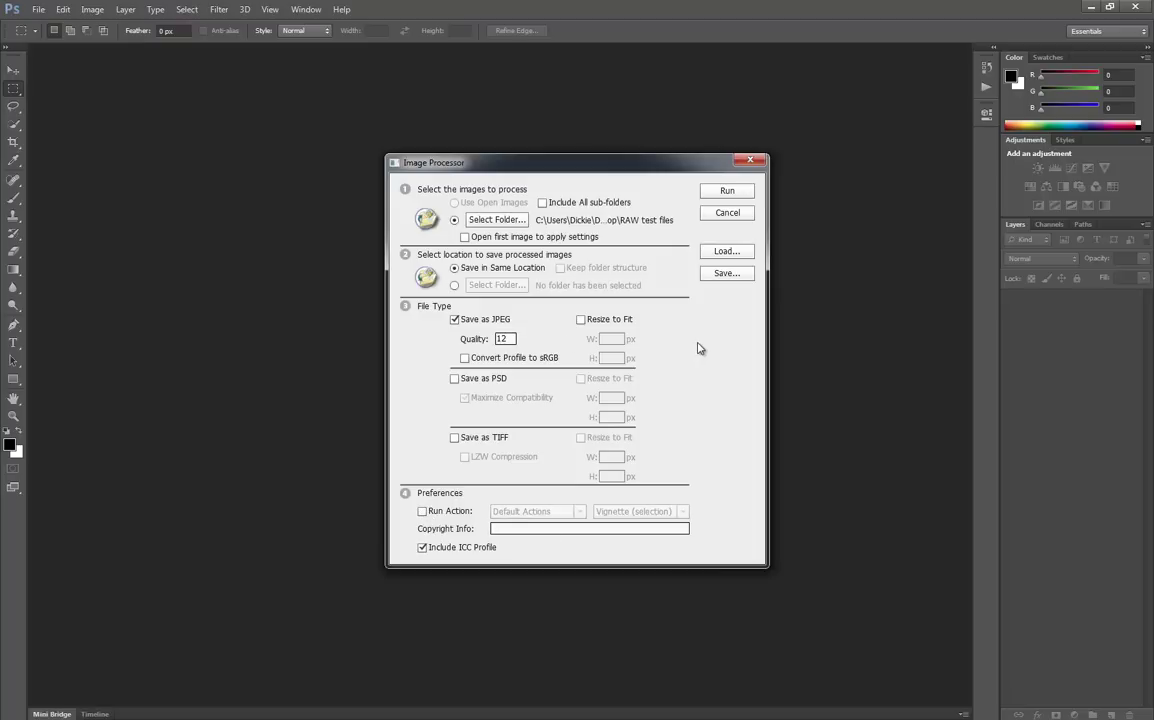
Step: Run the Image Processor to convert every RAW test file into a quality-12 JPEG
left_click(724, 192)
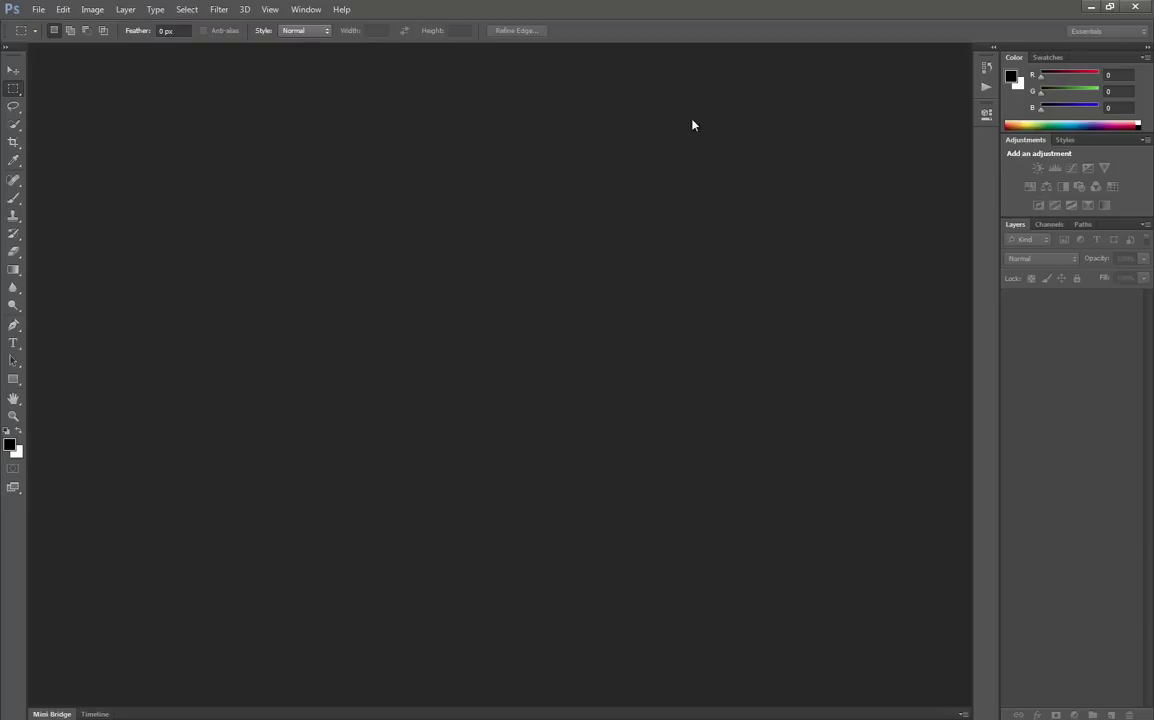
Step: Exit Photoshop and open the new JPEG subfolder in a maximized Explorer window
left_click(1134, 9)
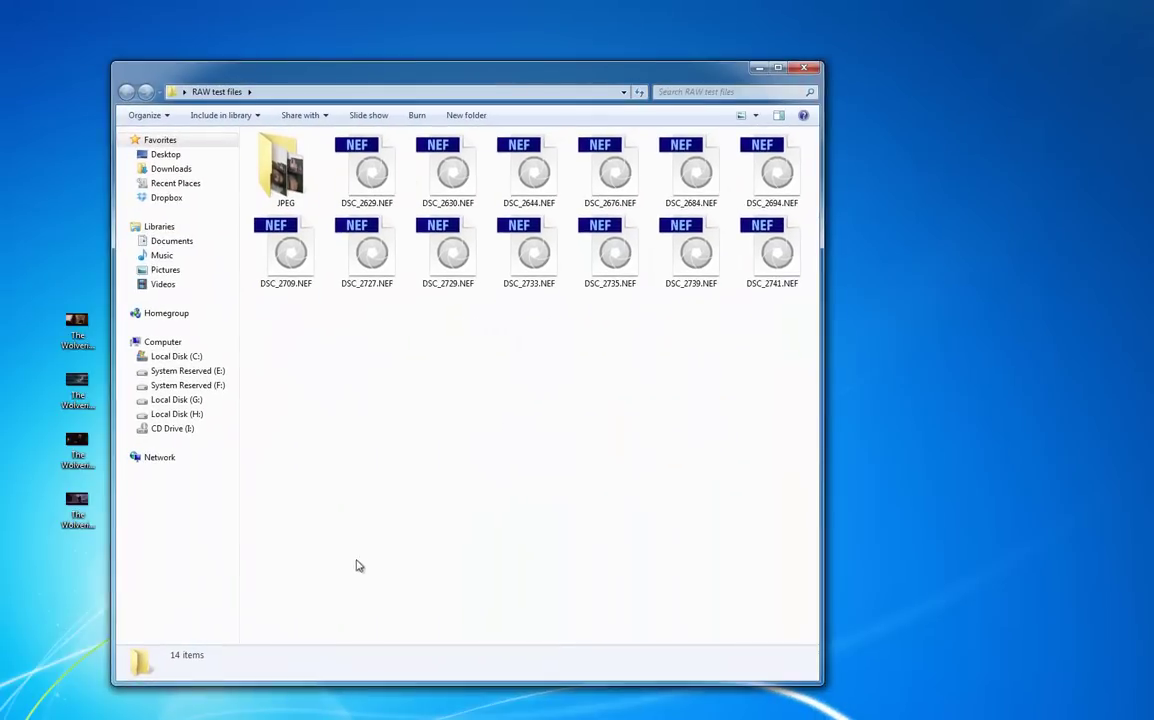
left_click_drag(765, 384, 371, 165)
left_click(459, 431)
double_click(288, 172)
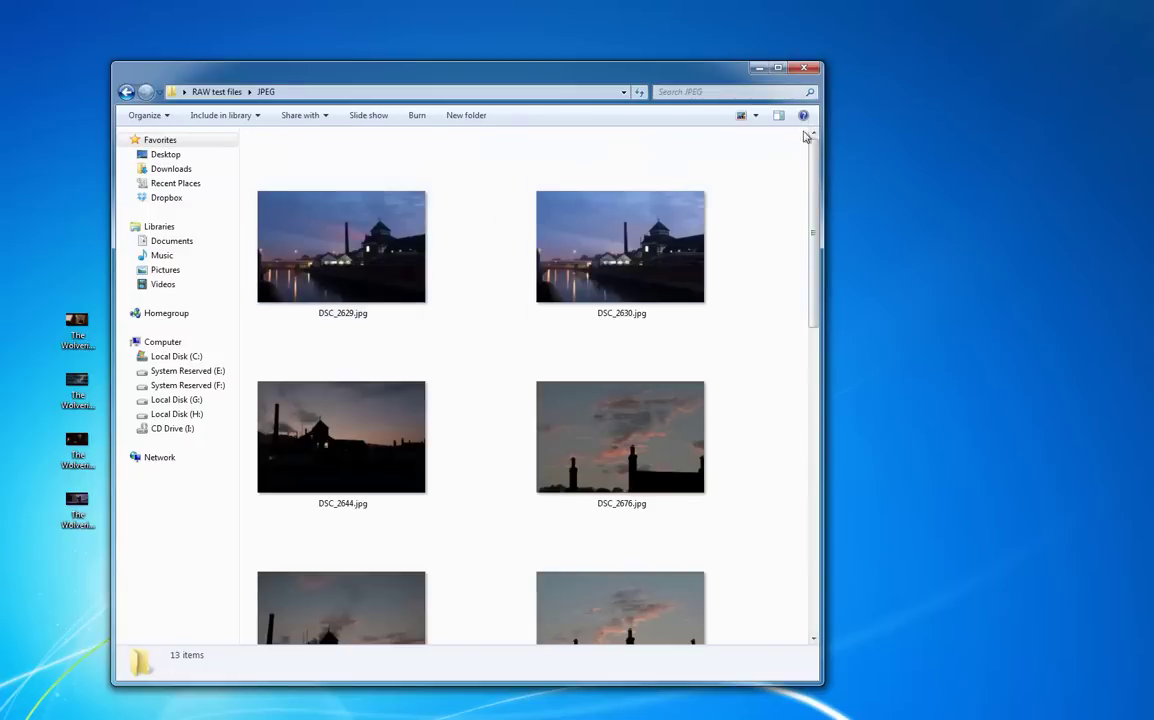
left_click(778, 67)
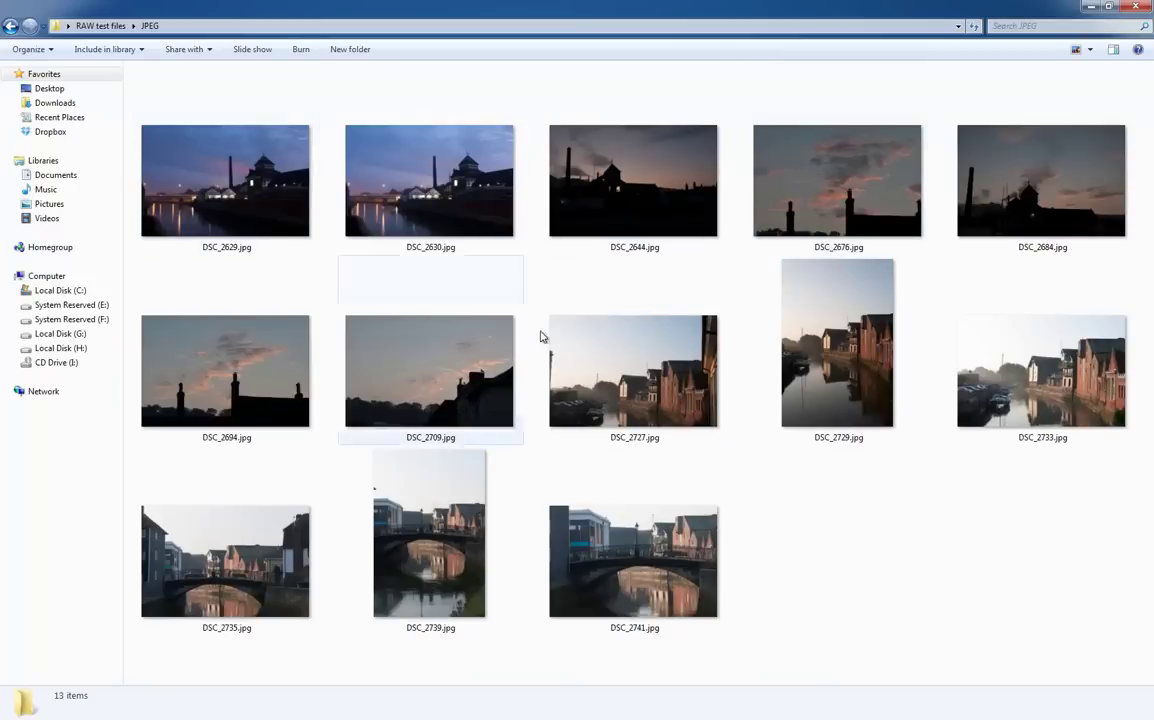
Step: View DSC_2629.jpg and the next three converted photos in Photo Viewer, then close it
double_click(203, 170)
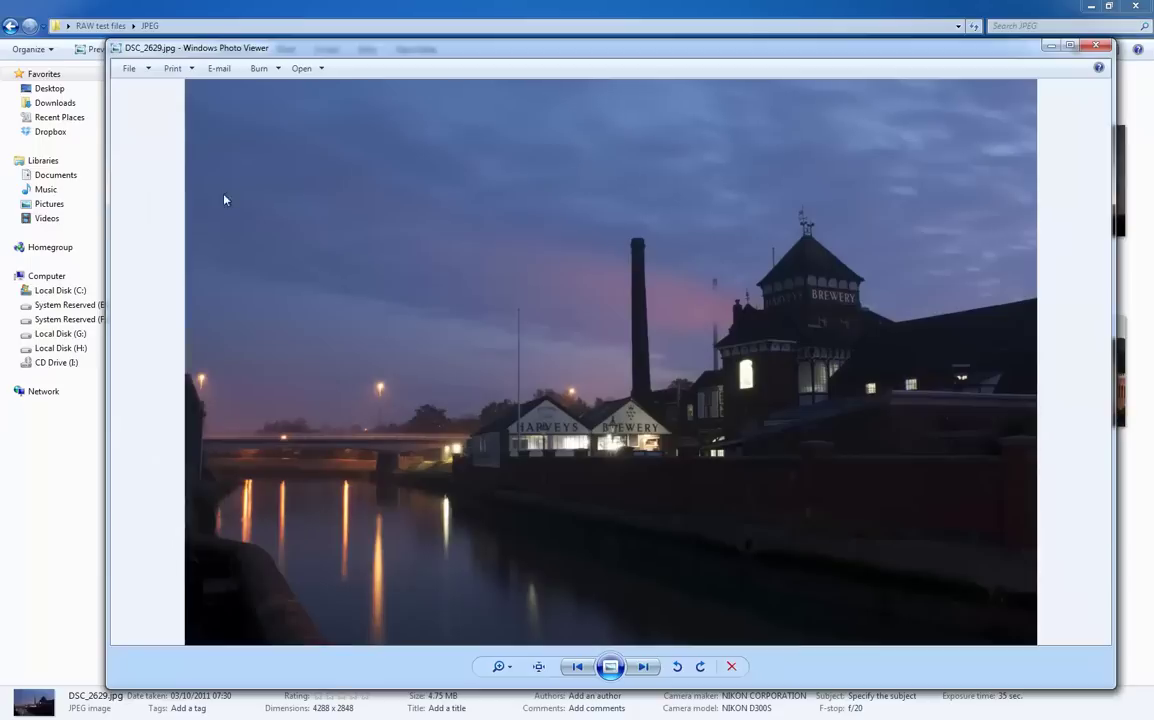
left_click(645, 667)
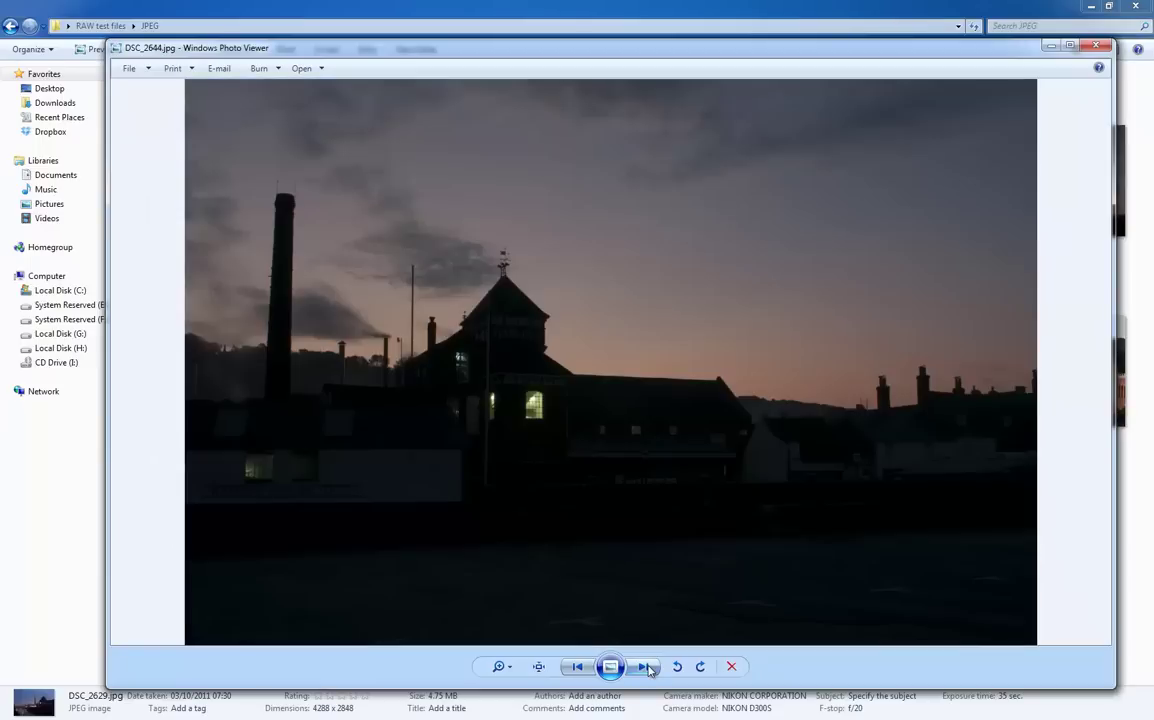
left_click(645, 667)
left_click(645, 667)
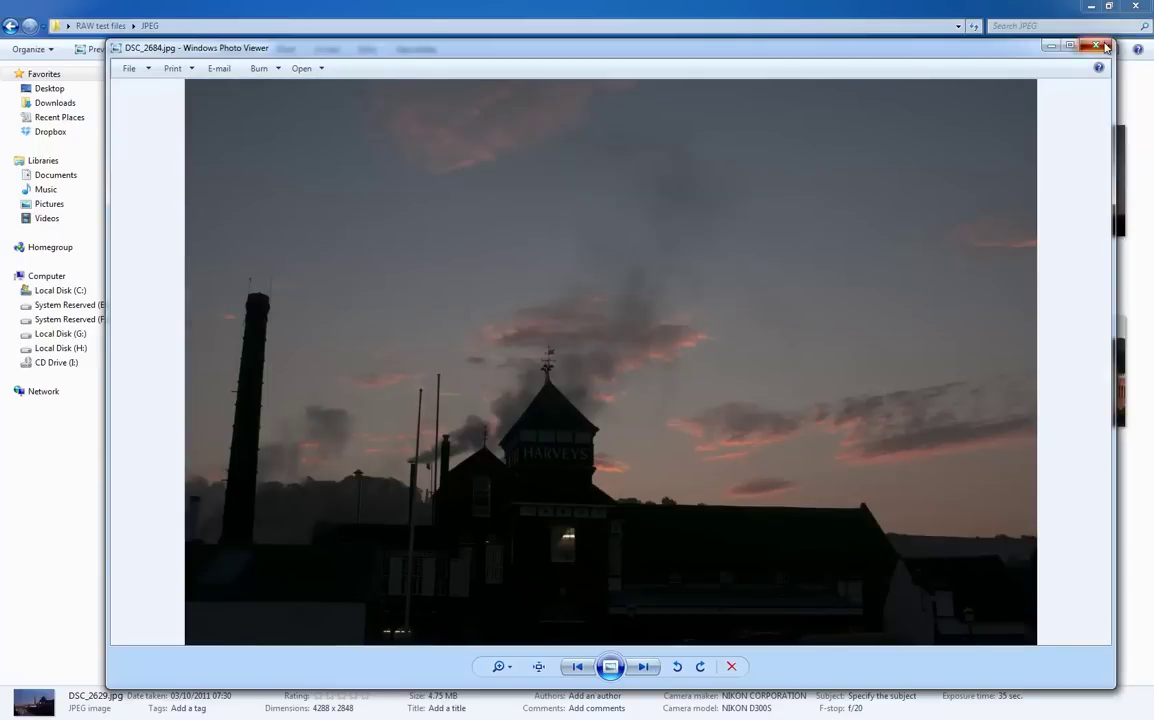
left_click(1096, 46)
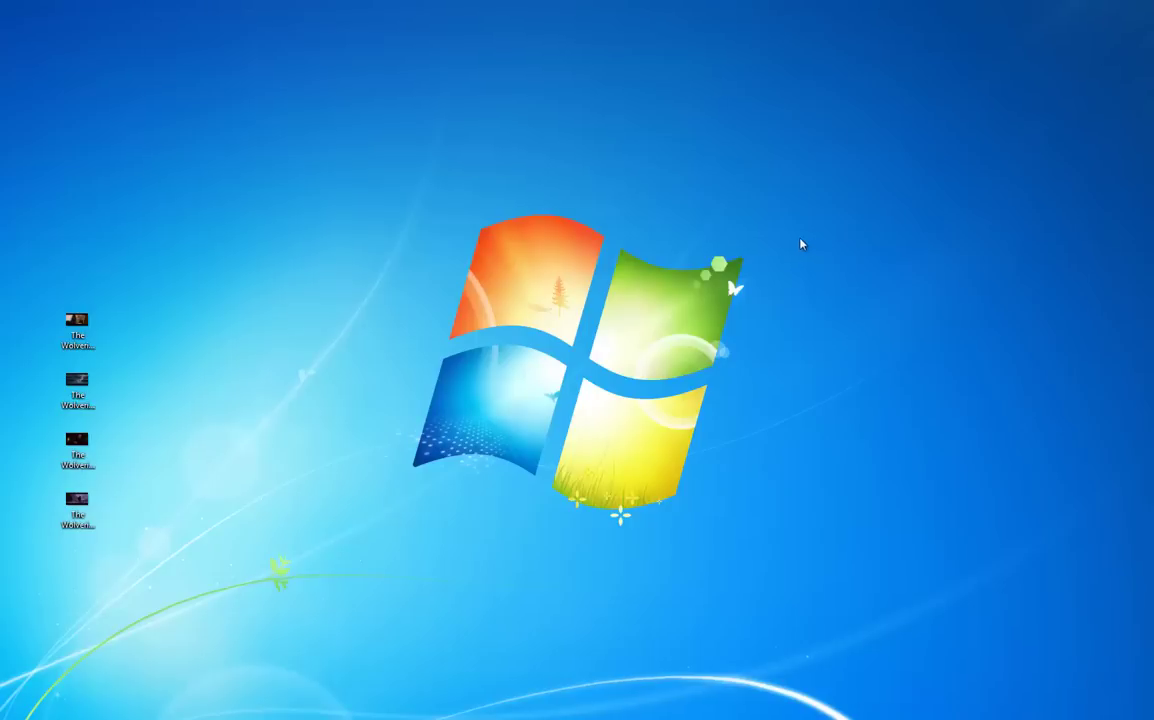